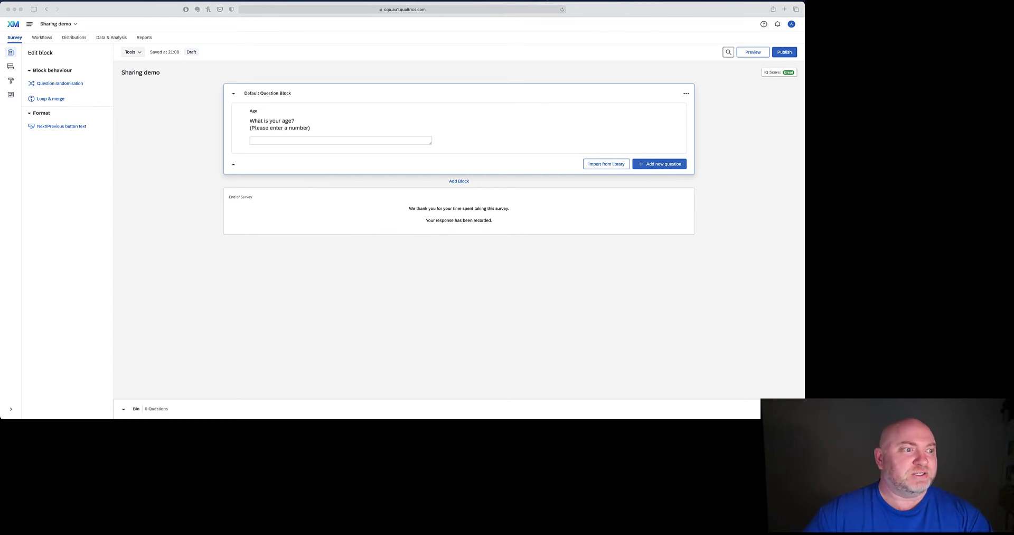
- Open the Collaborate dialog for the Sharing demo survey from the Tools menu
{"action": "left_click", "coordinate": [151, 106]}
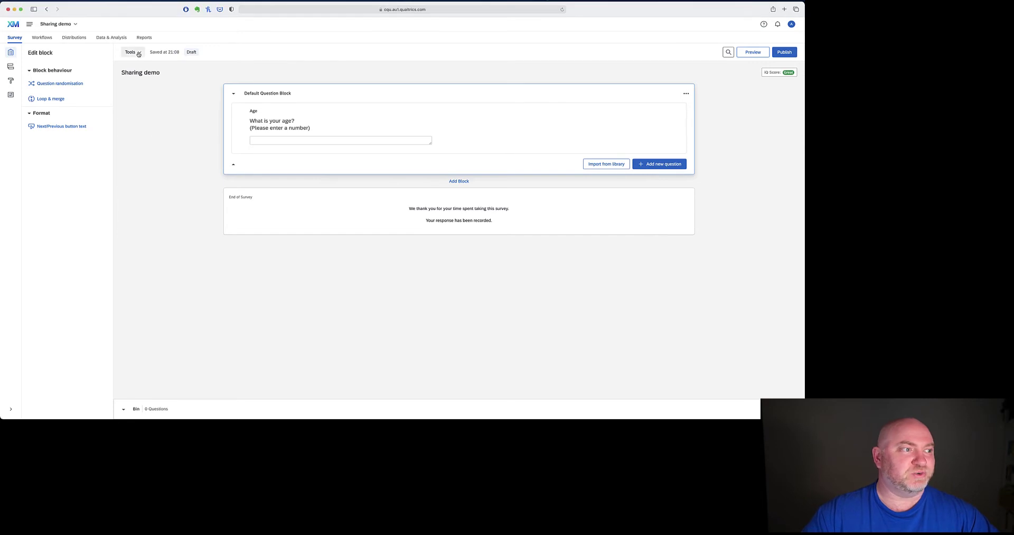
{"action": "left_click", "coordinate": [138, 53]}
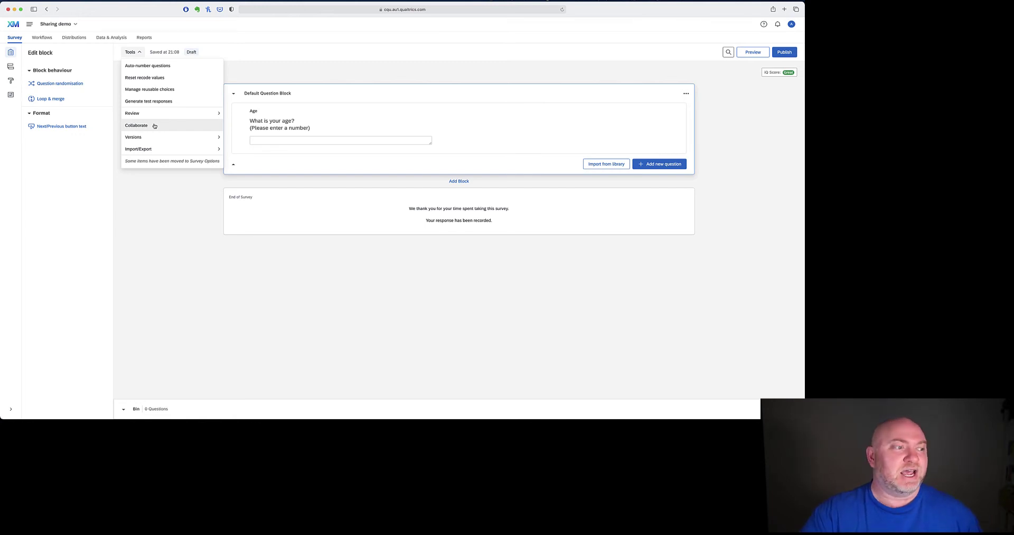
{"action": "left_click", "coordinate": [137, 125]}
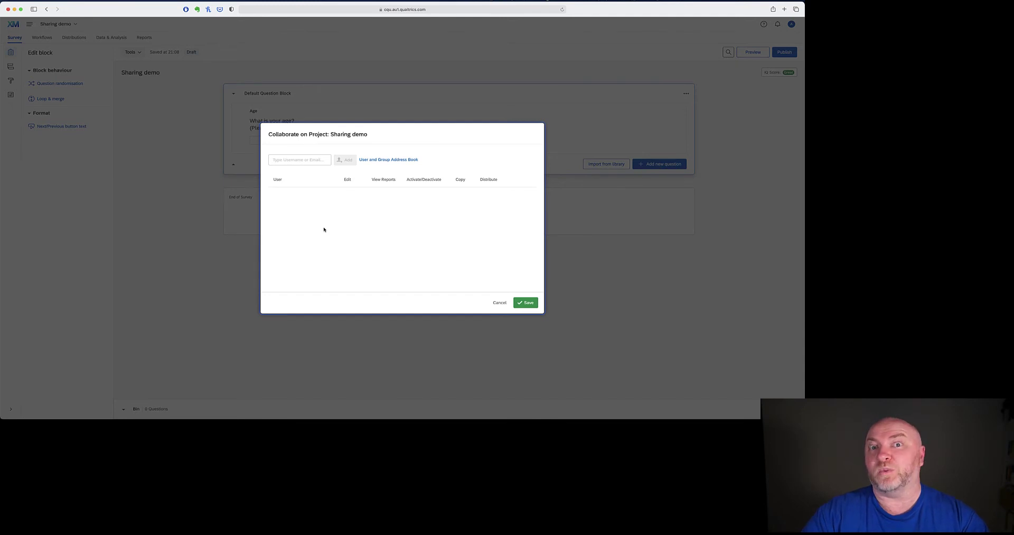
{"action": "left_click", "coordinate": [308, 160]}
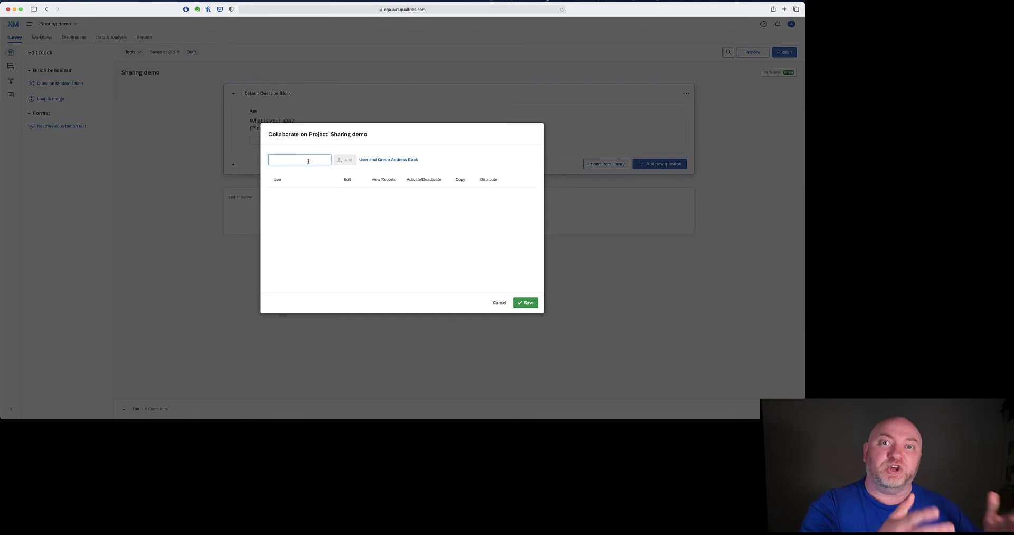
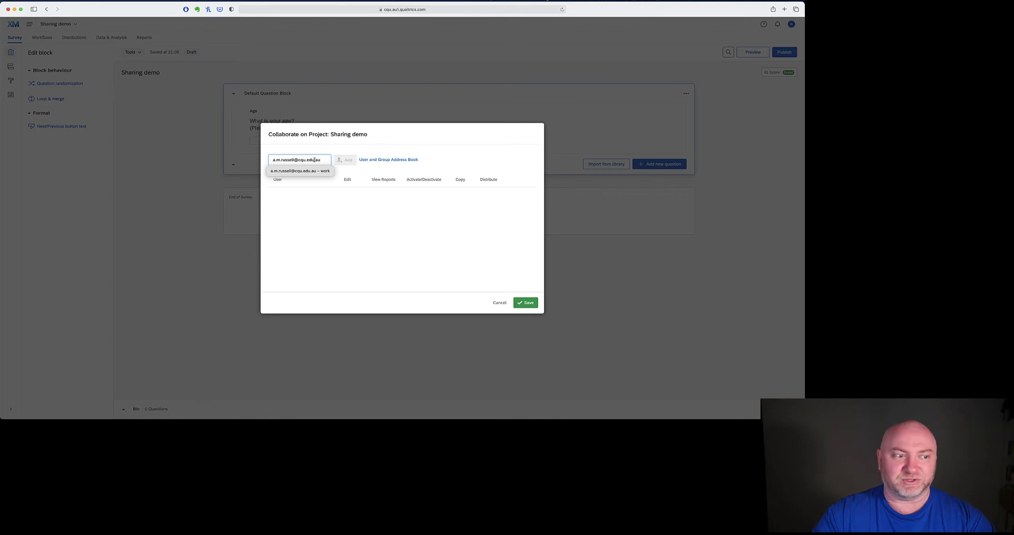
- Enter the collaborator's work email, then replace it with their personal email address
{"action": "key", "text": "shift+alt+Left"}
{"action": "key", "text": "shift+alt+Left"}
{"action": "key", "text": "shift+alt+Left"}
{"action": "key", "text": "shift+alt+Left"}
{"action": "key", "text": "shift+alt+Left"}
{"action": "key", "text": "shift+alt+Left"}
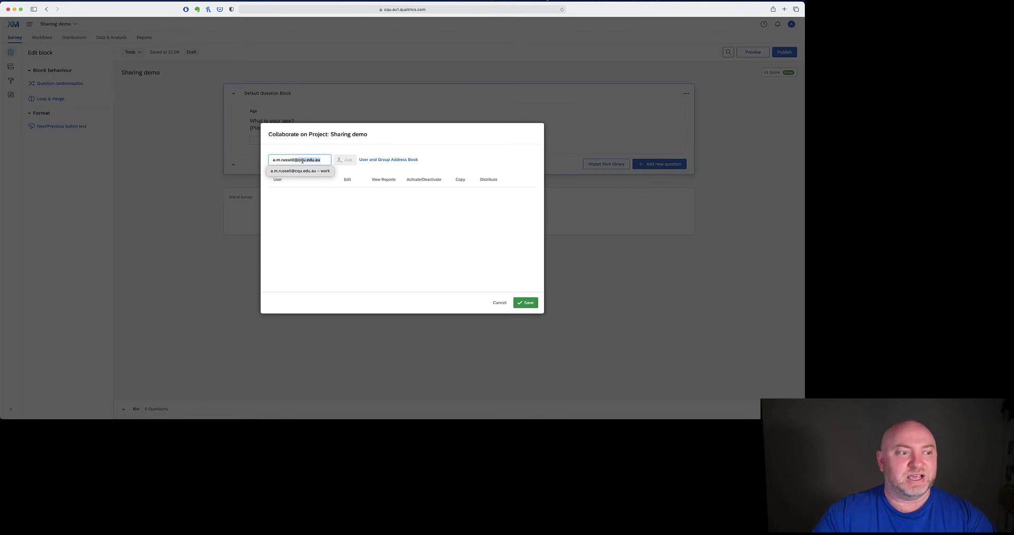
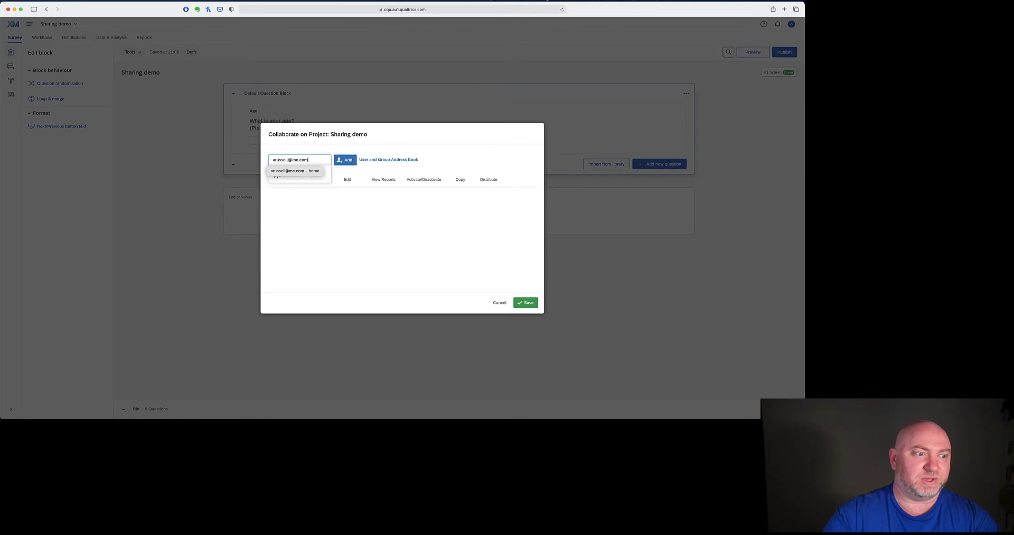
- Add the collaborator and send the invite with a greeting and the note 'Here's the demo survey'
{"action": "left_click", "coordinate": [346, 162]}
{"action": "left_click", "coordinate": [367, 211]}
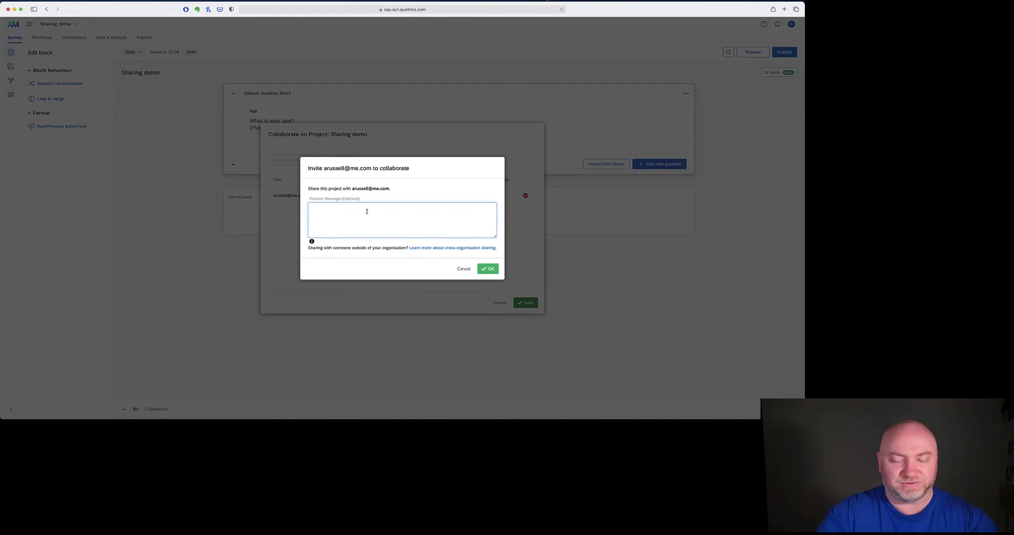
{"action": "type", "text": "Hi Alex,"}
{"action": "key", "text": "Return"}
{"action": "key", "text": "Return"}
{"action": "type", "text": "Here"}
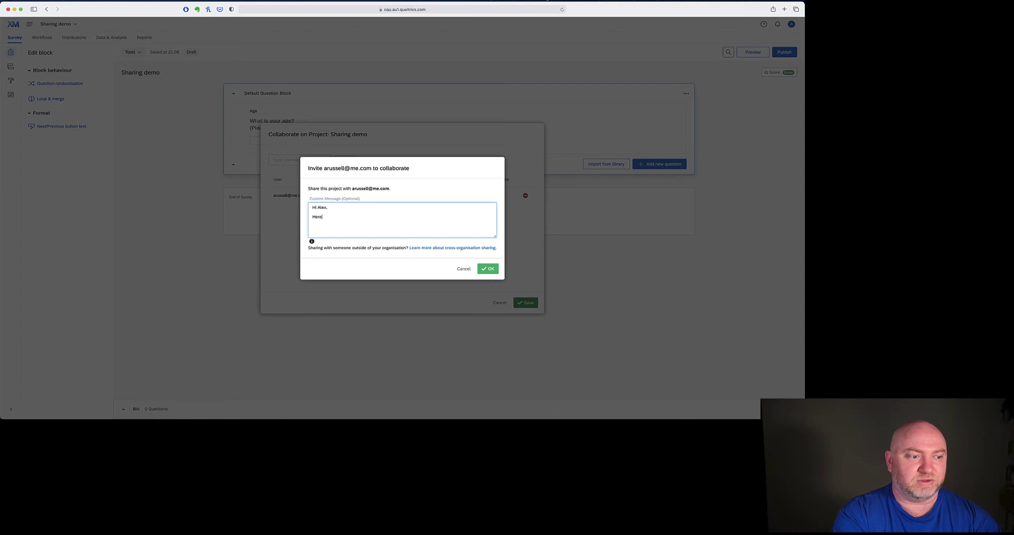
{"action": "type", "text": "'s the demo survey"}
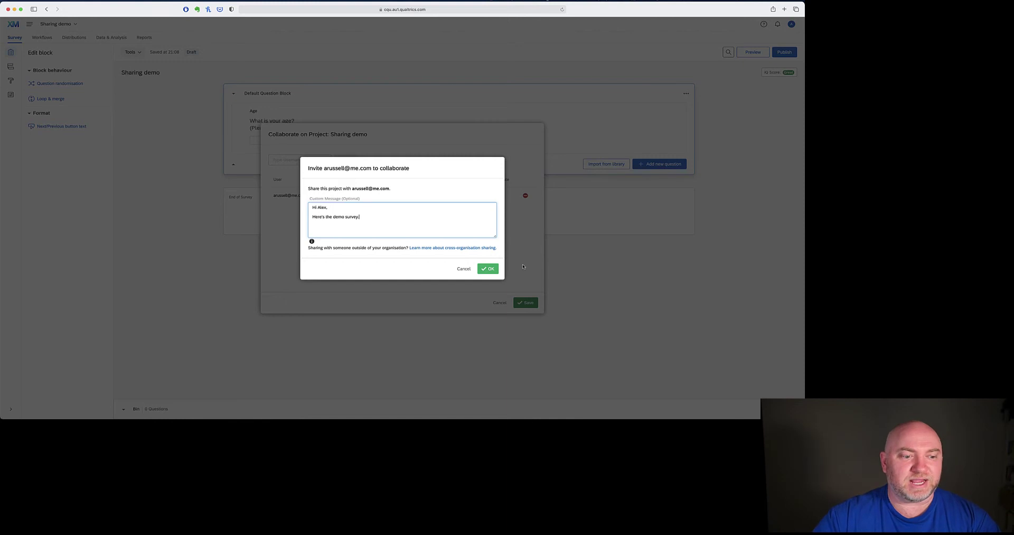
{"action": "left_click", "coordinate": [490, 269]}
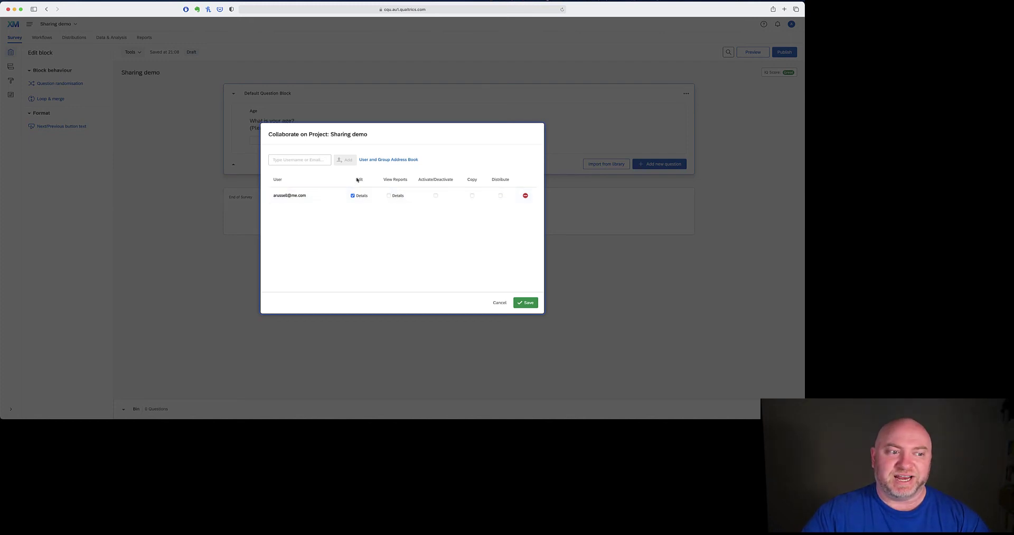
- Grant the collaborator View Reports, Activate/Deactivate and Copy permissions alongside Edit
{"action": "left_click", "coordinate": [398, 196]}
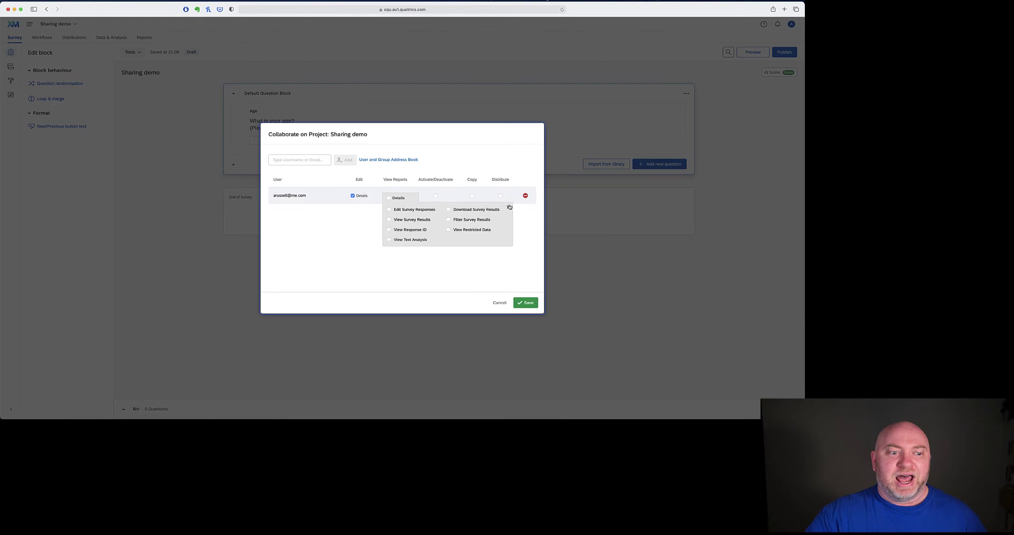
{"action": "left_click", "coordinate": [508, 206]}
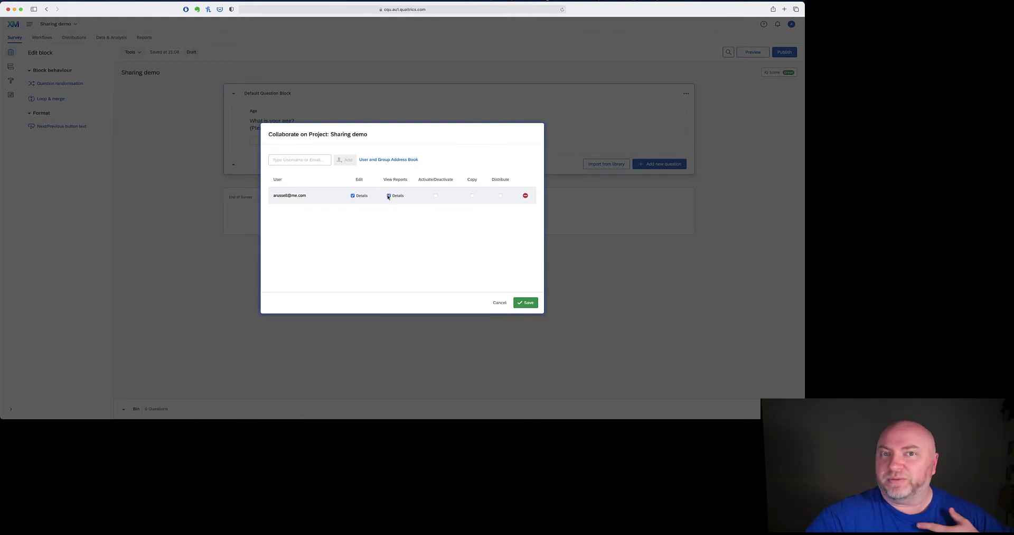
{"action": "left_click", "coordinate": [435, 196]}
{"action": "left_click", "coordinate": [472, 196]}
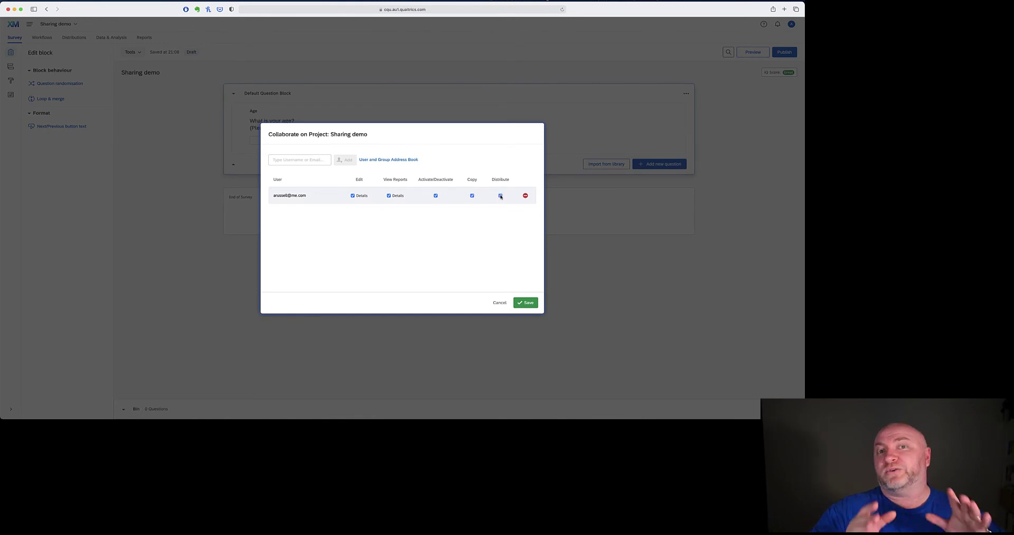
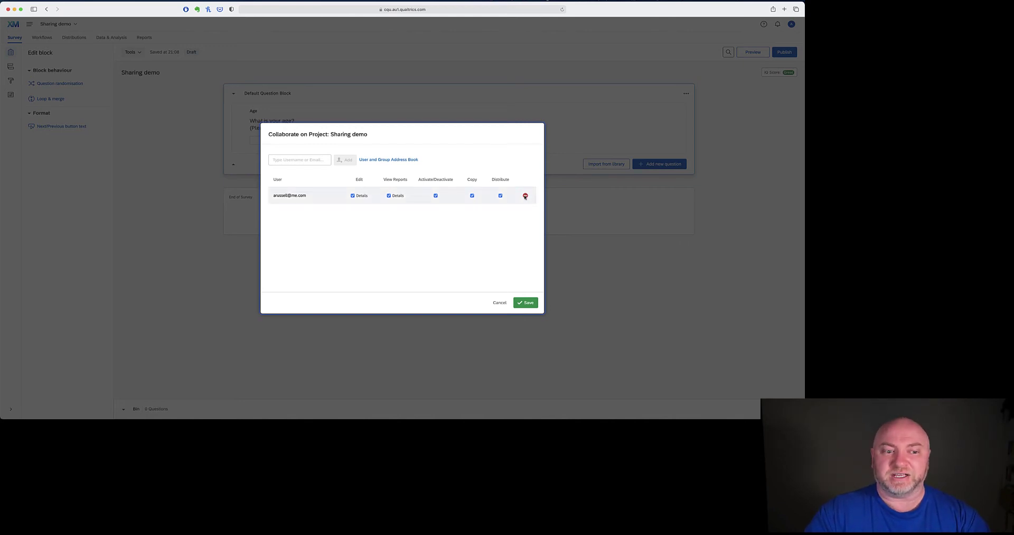
- Save the collaborator's edit, view reports, activate, copy and distribute permissions on Sharing demo
{"action": "left_click", "coordinate": [526, 303]}
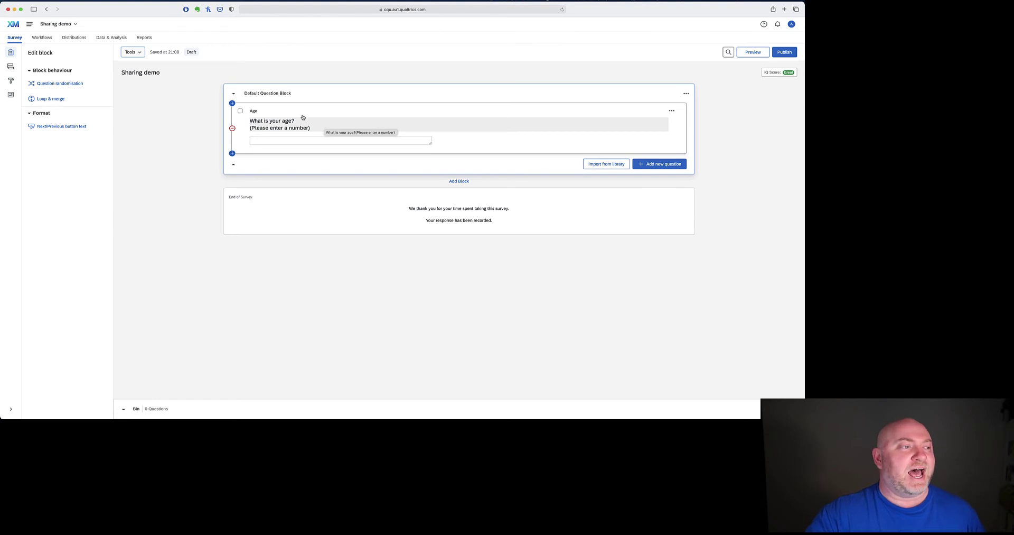
- Confirm the collaborator in Sharing demo's Collaborate settings, cancel, and switch to the invitation email
{"action": "left_click", "coordinate": [132, 52]}
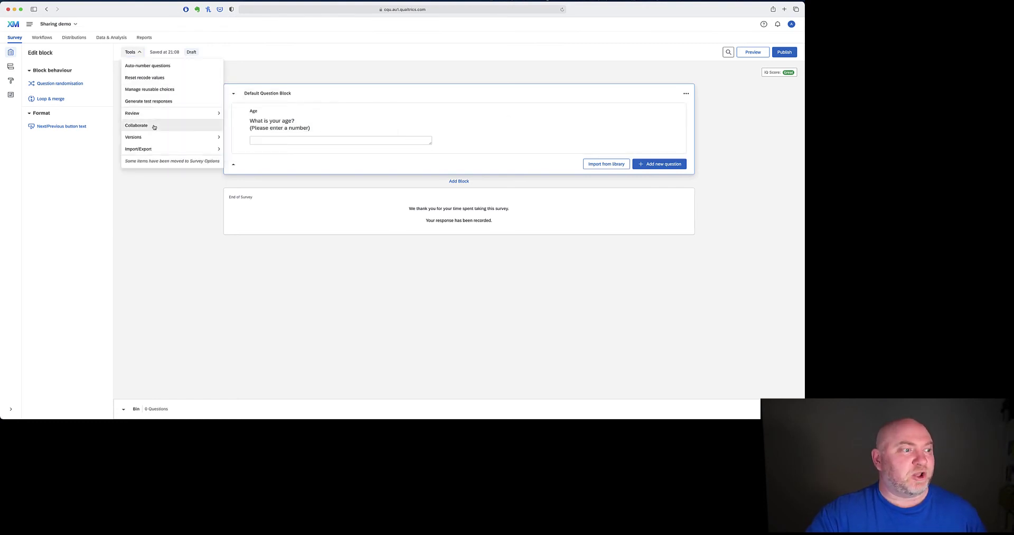
{"action": "left_click", "coordinate": [155, 127]}
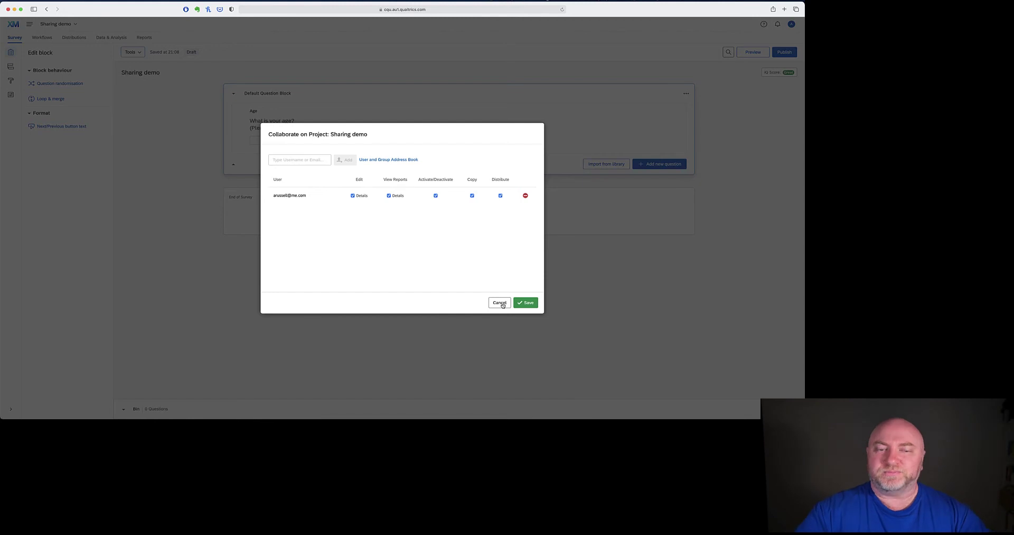
{"action": "left_click", "coordinate": [500, 302]}
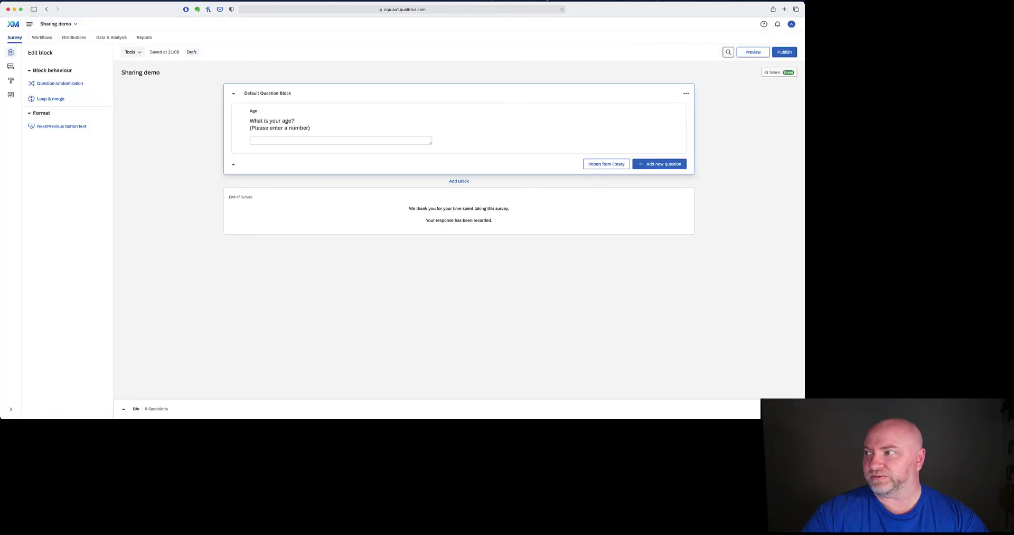
{"action": "key", "text": "super+Tab"}
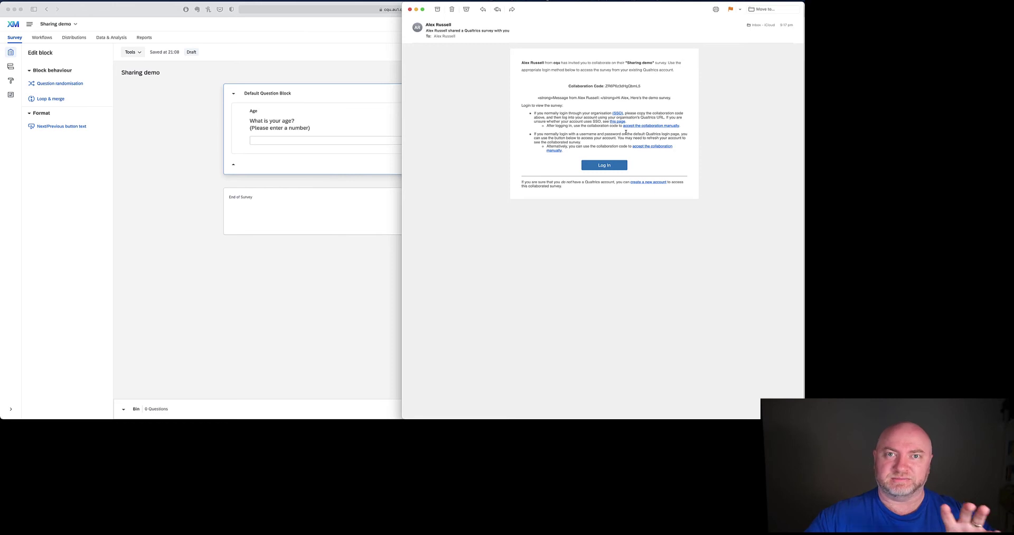
- Select the collaboration code in the invitation email, then return to the Qualtrics projects list
{"action": "double_click", "coordinate": [622, 85]}
{"action": "left_click", "coordinate": [616, 88]}
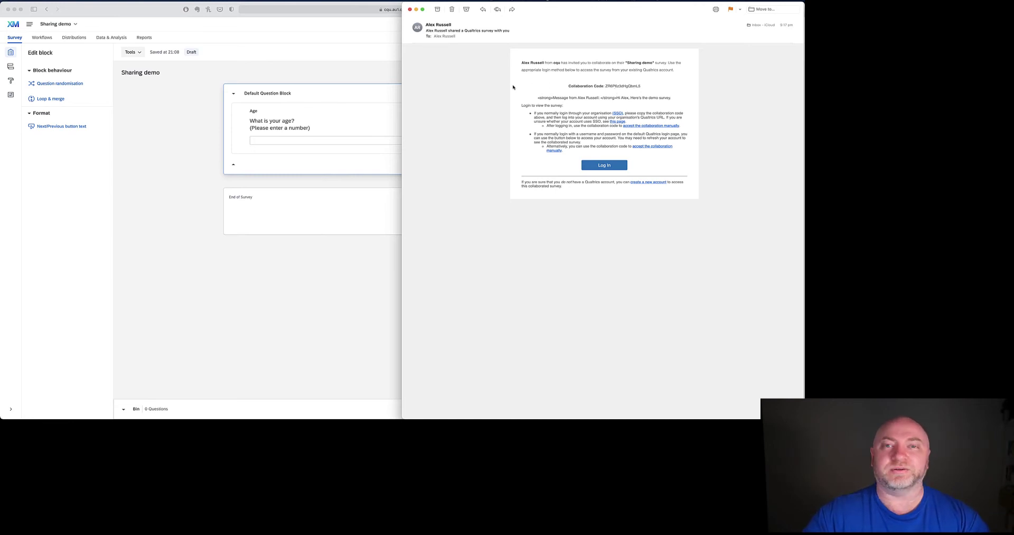
{"action": "left_click", "coordinate": [349, 86]}
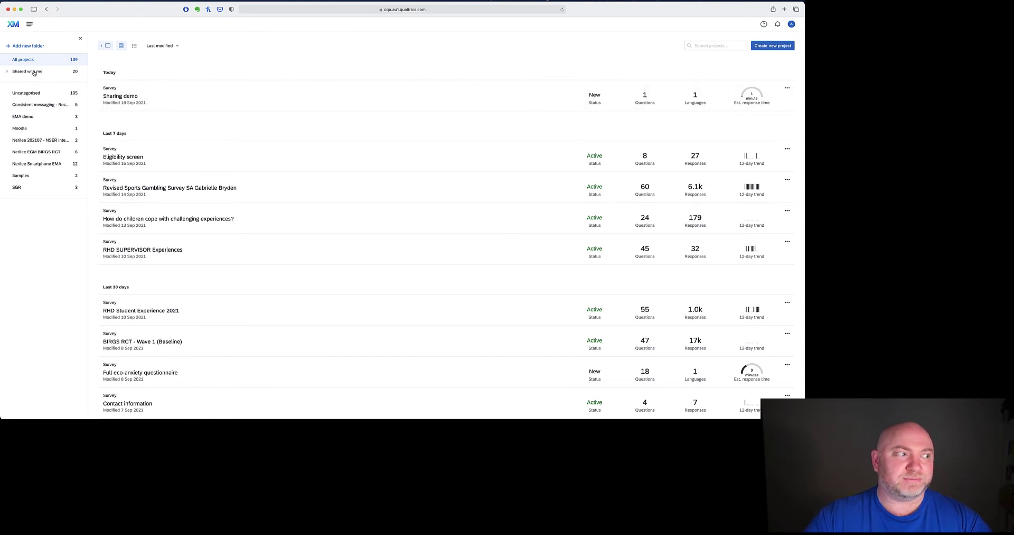
- Show the Shared with me folder and preview the Accept collaboration code prompt, then cancel it
{"action": "left_click", "coordinate": [35, 72]}
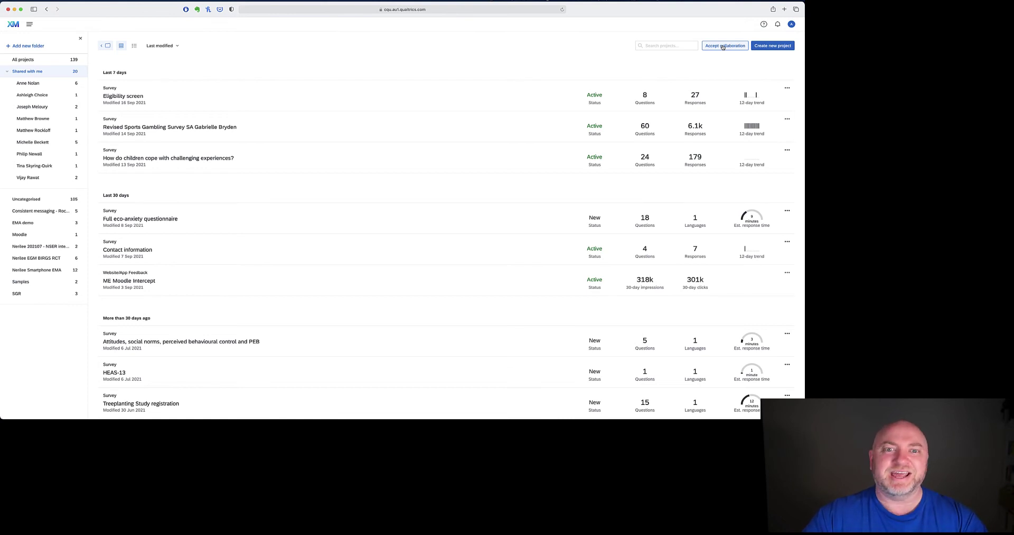
{"action": "left_click", "coordinate": [713, 46]}
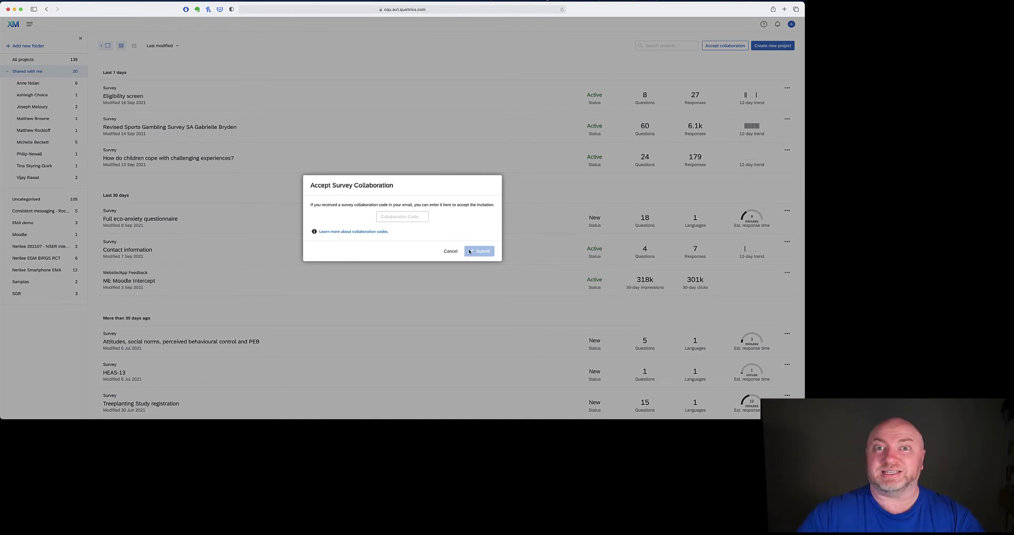
{"action": "left_click", "coordinate": [450, 252]}
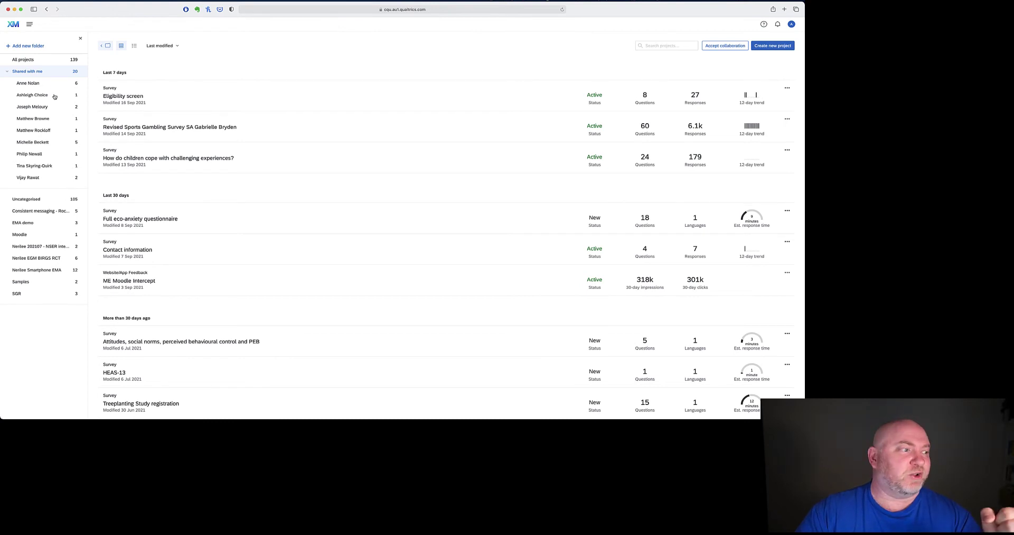
- Open online slot machine from a collaborator's folder, browse its Tools menu, and return to the projects list
{"action": "left_click", "coordinate": [39, 155]}
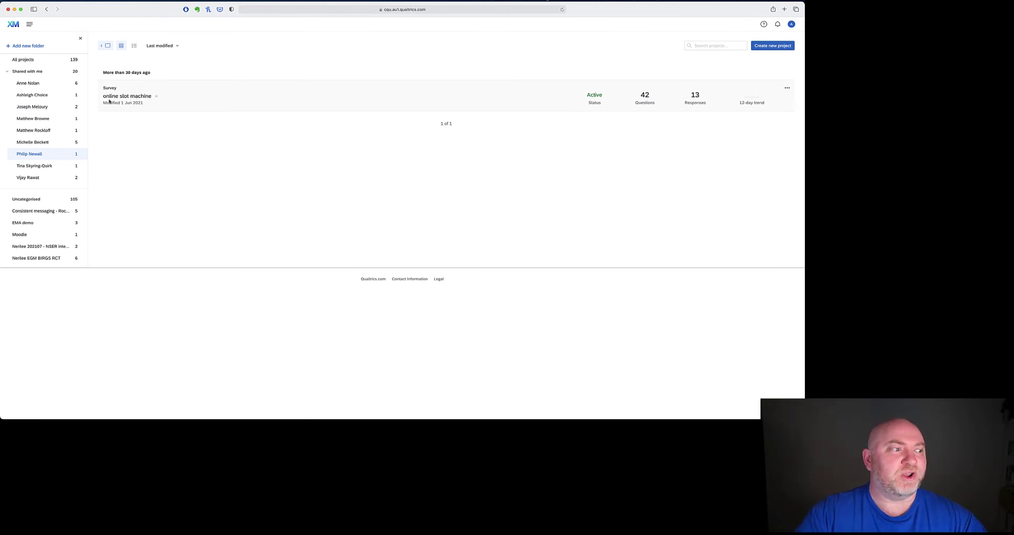
{"action": "left_click", "coordinate": [132, 97]}
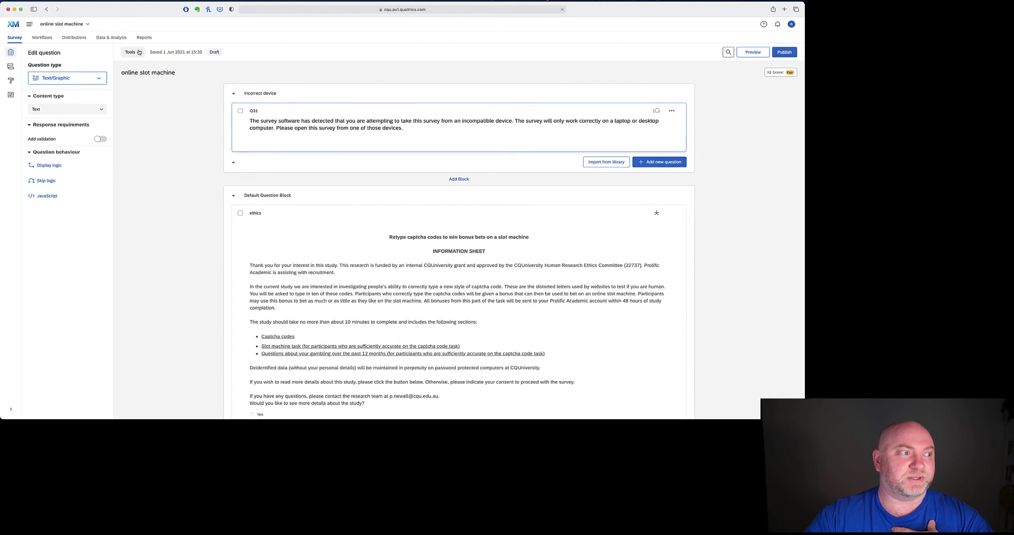
{"action": "left_click", "coordinate": [139, 53]}
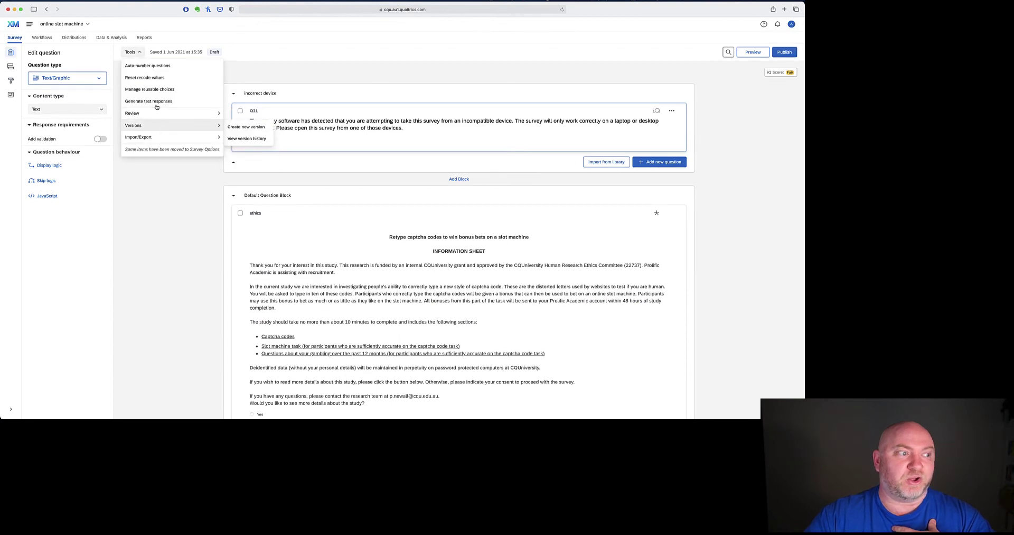
{"action": "mouse_move", "coordinate": [163, 125]}
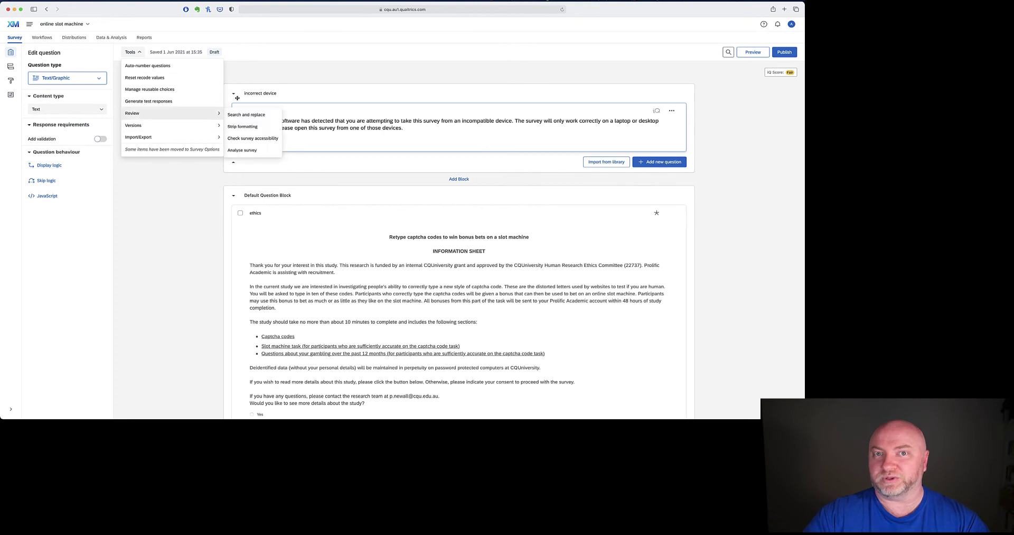
{"action": "left_click", "coordinate": [375, 68]}
{"action": "left_click", "coordinate": [393, 73]}
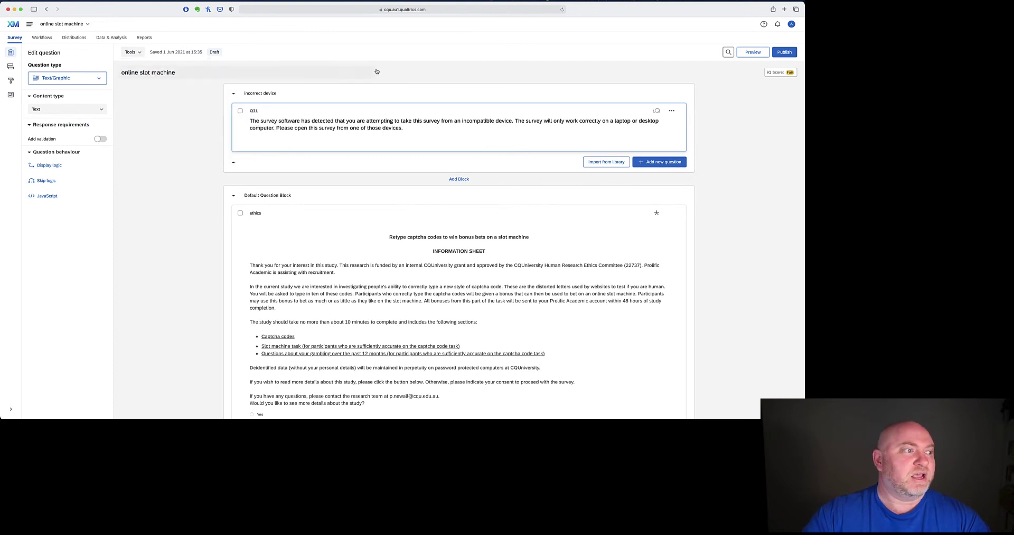
{"action": "left_click", "coordinate": [15, 24]}
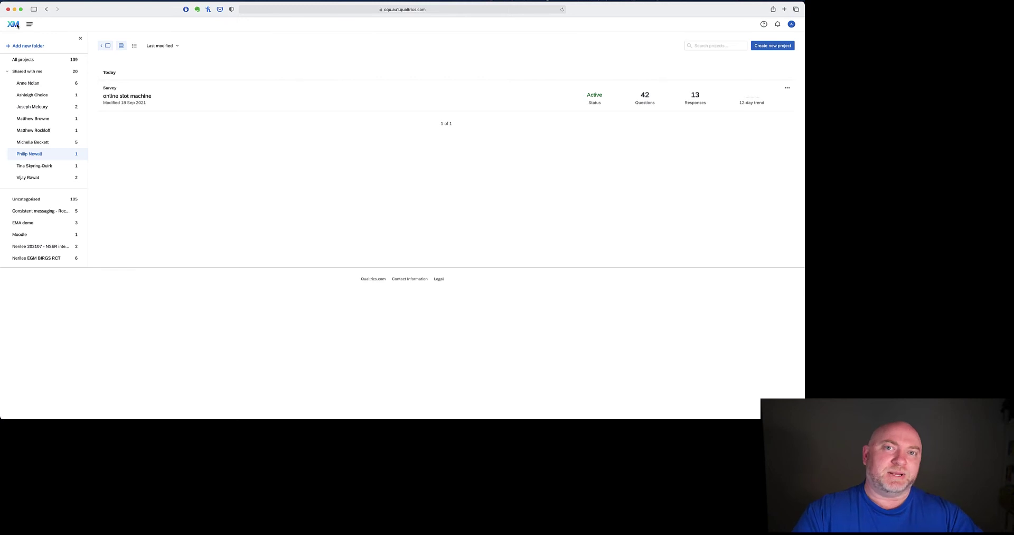
- Show all 139 projects and select the Sharing demo survey
{"action": "left_click", "coordinate": [35, 59]}
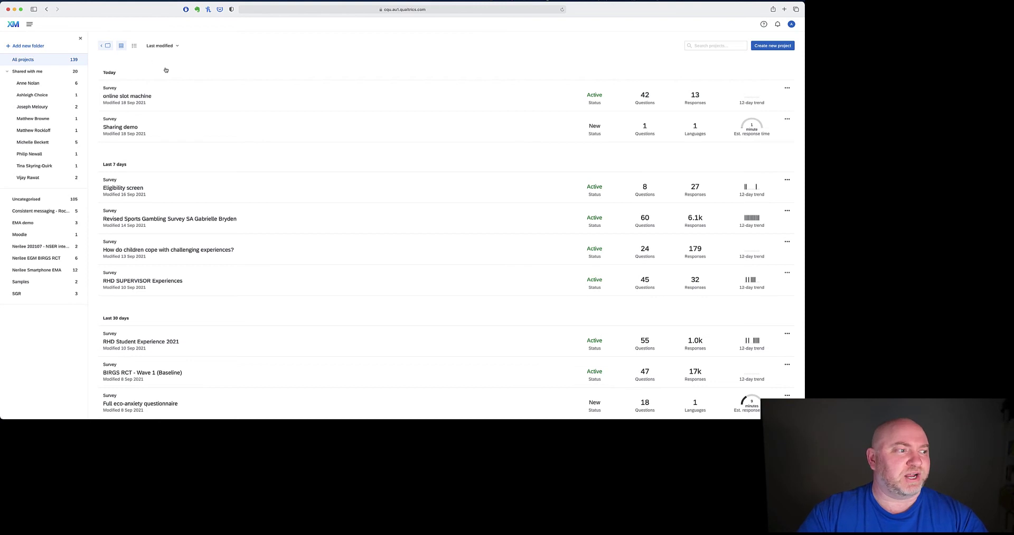
{"action": "left_click", "coordinate": [203, 129]}
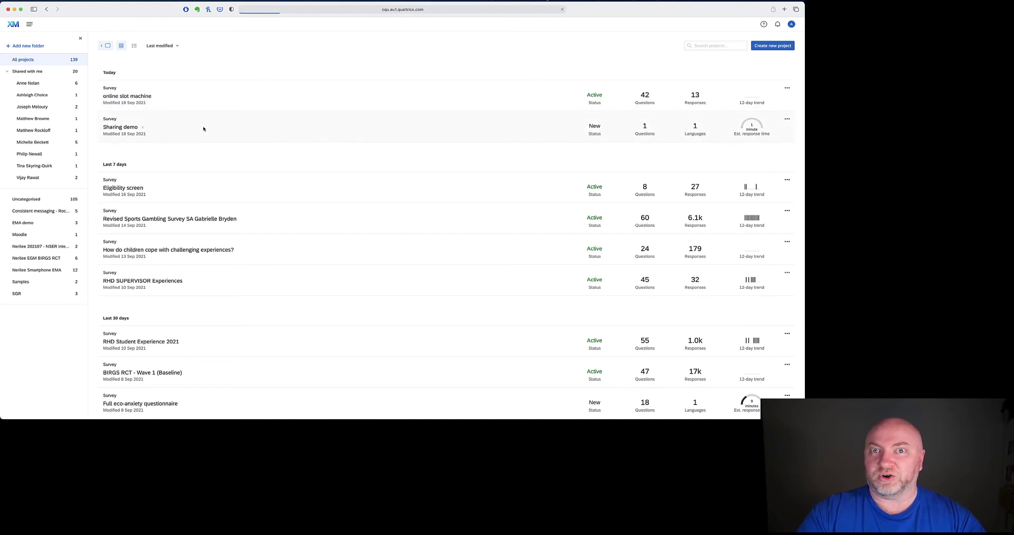
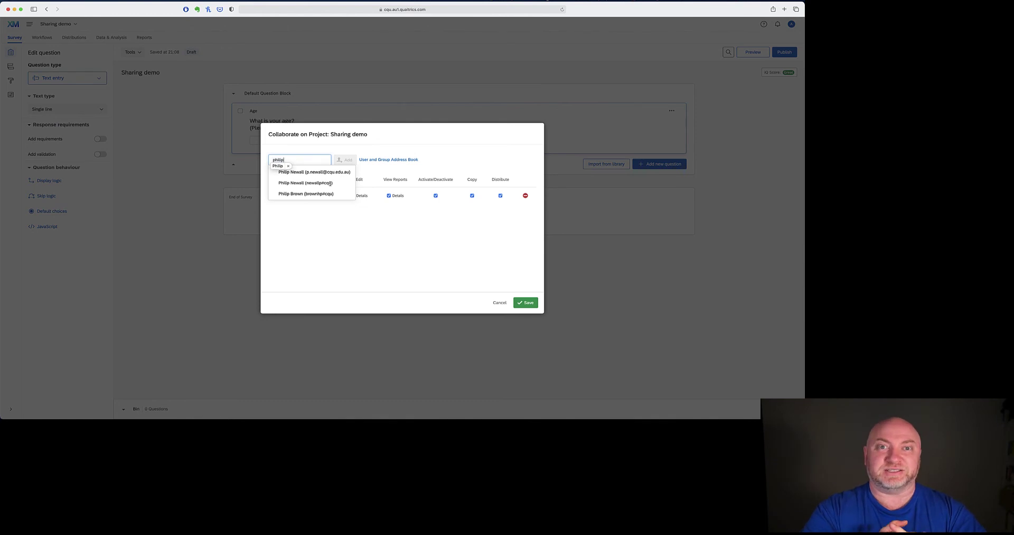
- Pick the matching colleague from the suggestions to add as a collaborator on Sharing demo
{"action": "left_click", "coordinate": [317, 183]}
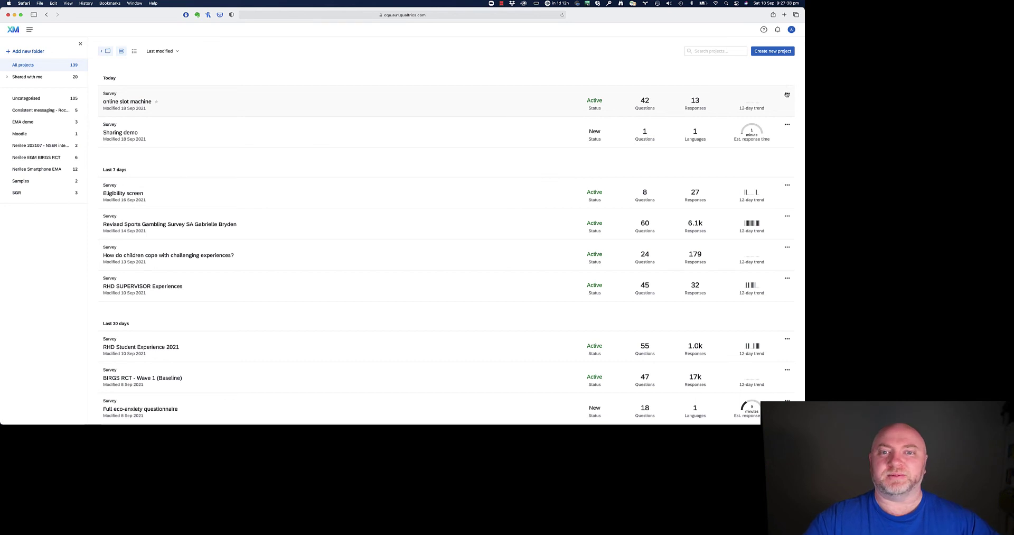
- Copy the online slot machine project as 'online slot machine – Copy' in the Uncategorised folder
{"action": "left_click", "coordinate": [787, 96]}
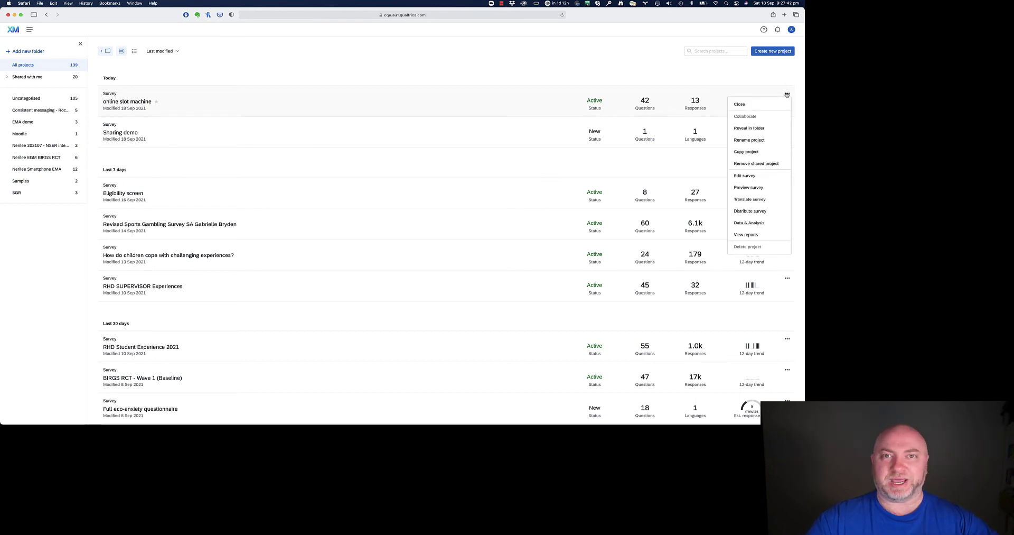
{"action": "left_click", "coordinate": [762, 152]}
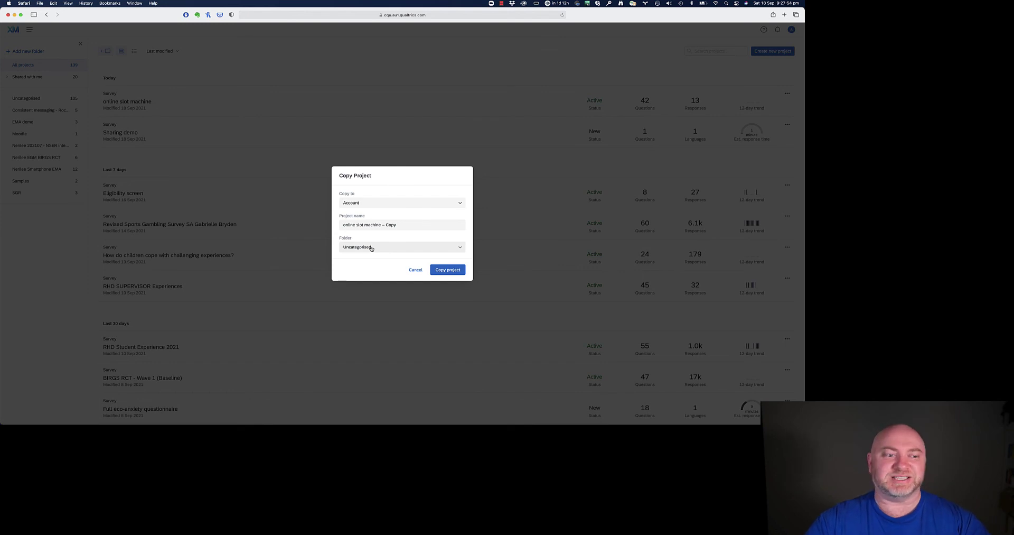
{"action": "left_click", "coordinate": [451, 272]}
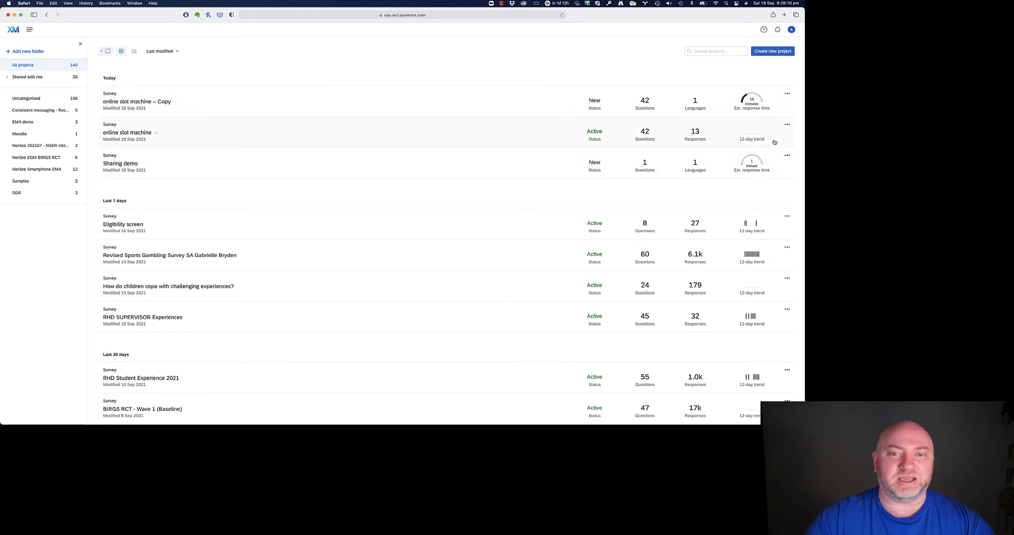
- Show the action menu for the original online slot machine project row
{"action": "left_click", "coordinate": [787, 125]}
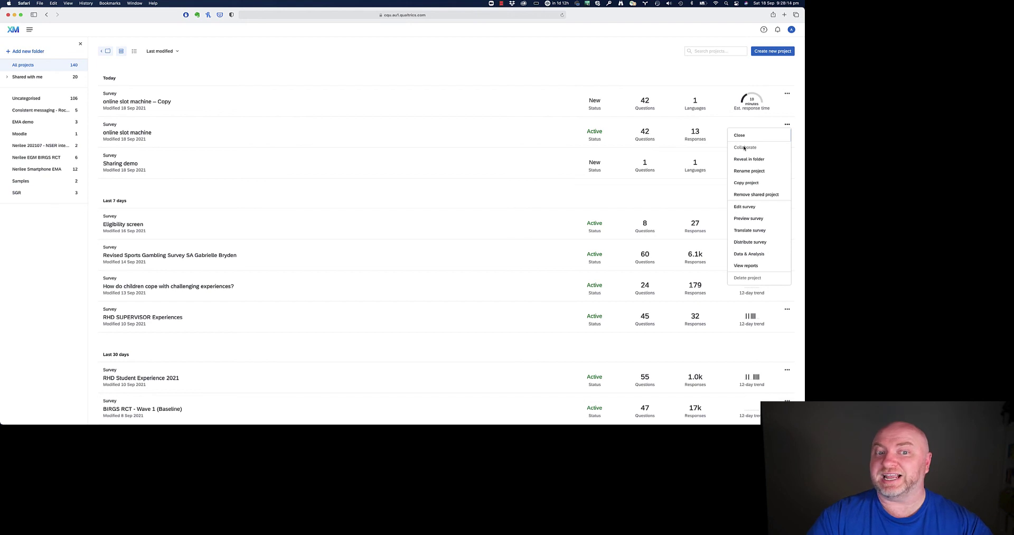
- Check the actions for 'online slot machine – Copy', then list the 20 projects shared with me
{"action": "left_click", "coordinate": [787, 95]}
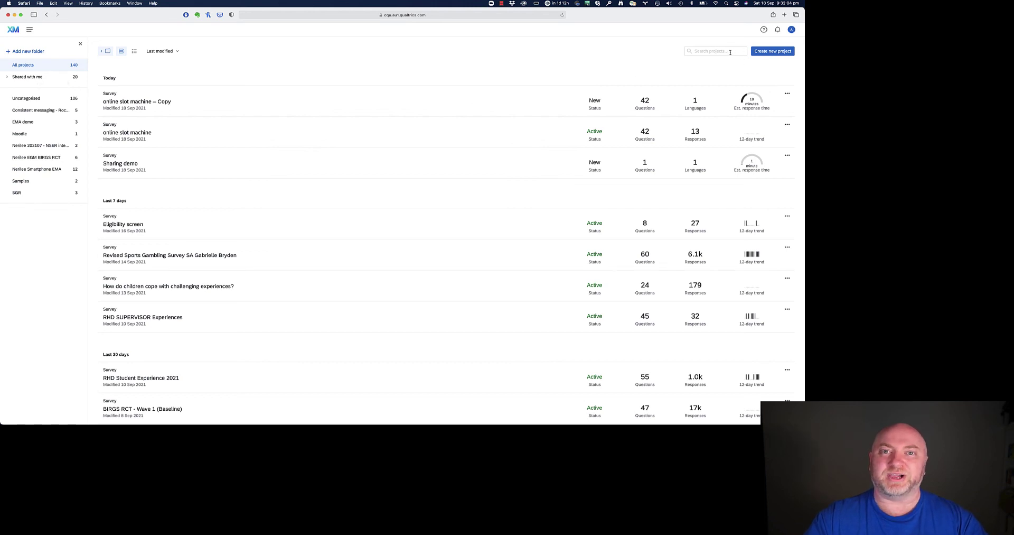
{"action": "left_click", "coordinate": [32, 78]}
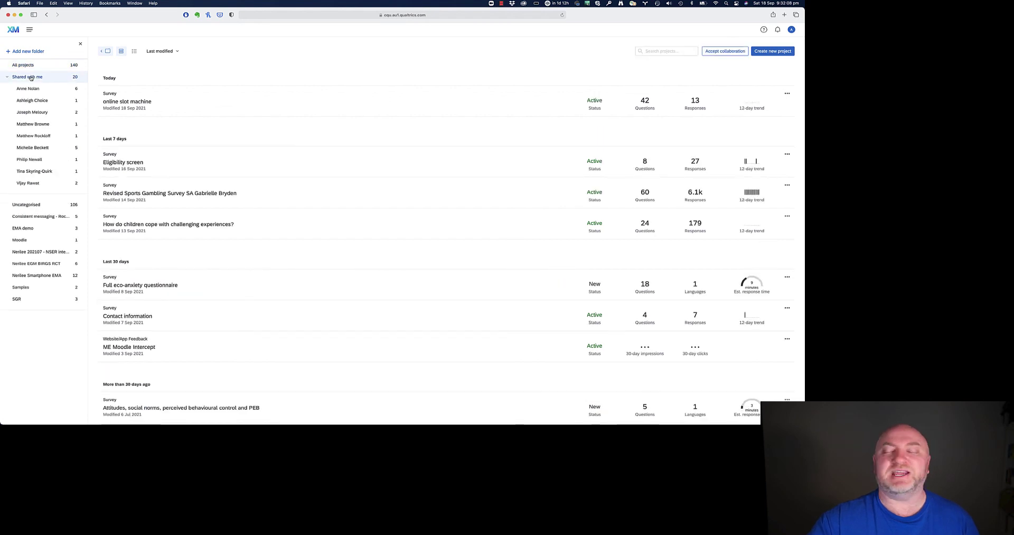